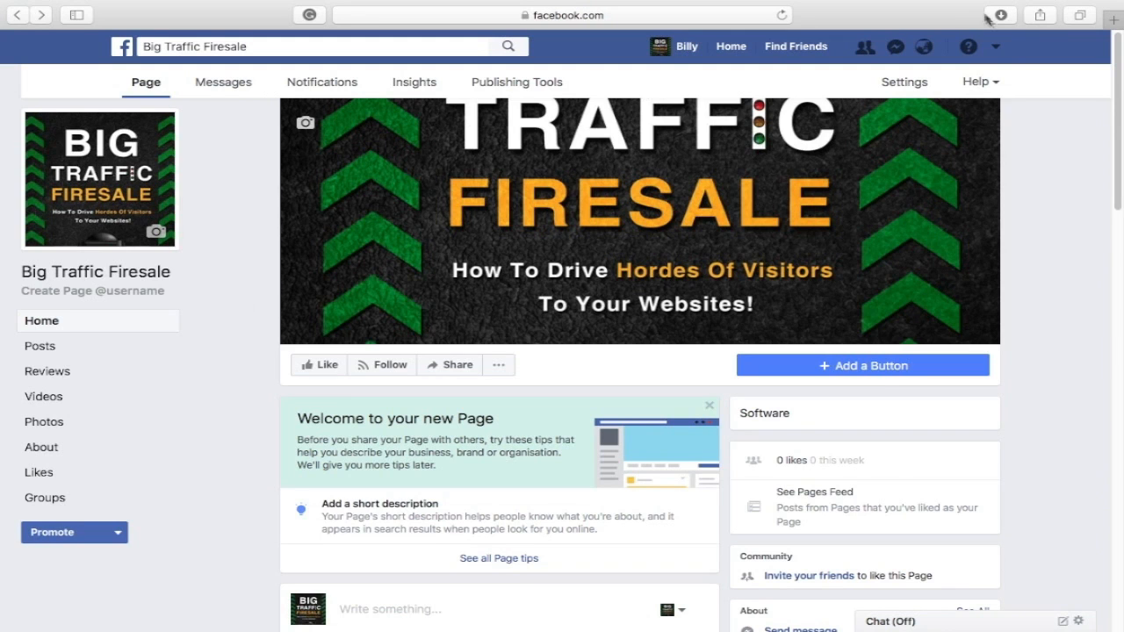
- Start creating a new advert for the Big Traffic Firesale page and choose Conversions as the marketing objective
click(997, 48)
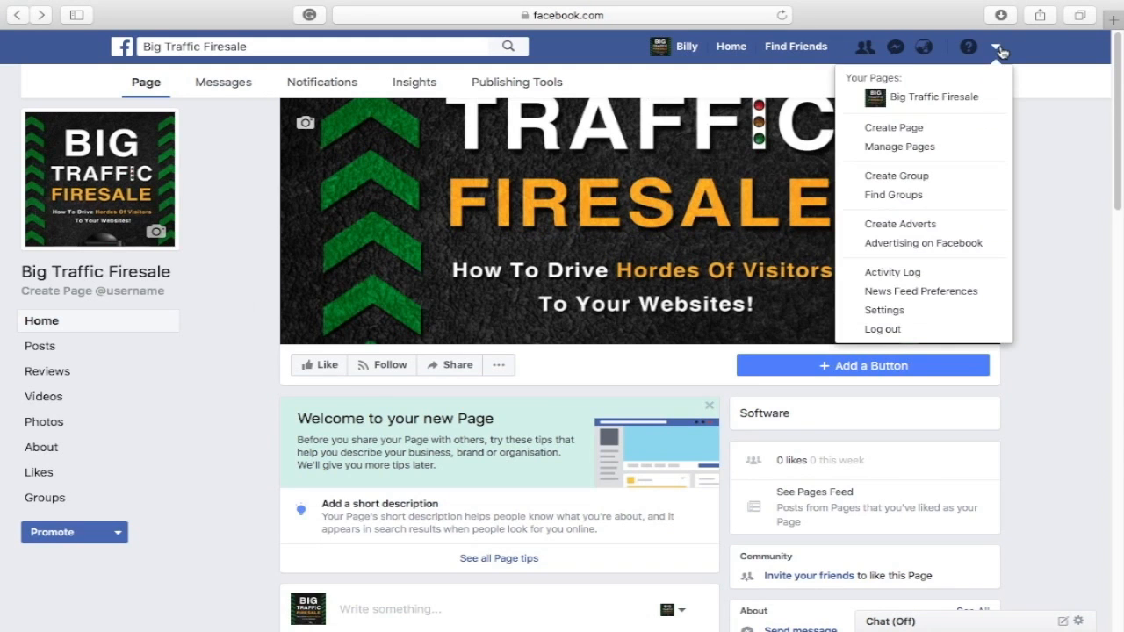
click(970, 226)
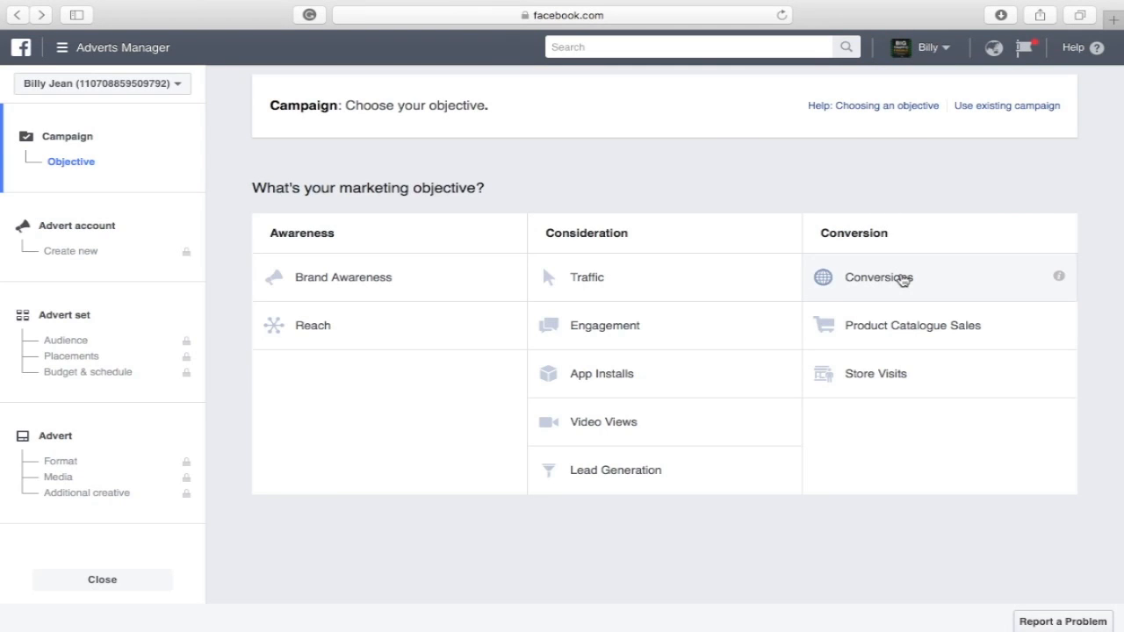
click(904, 280)
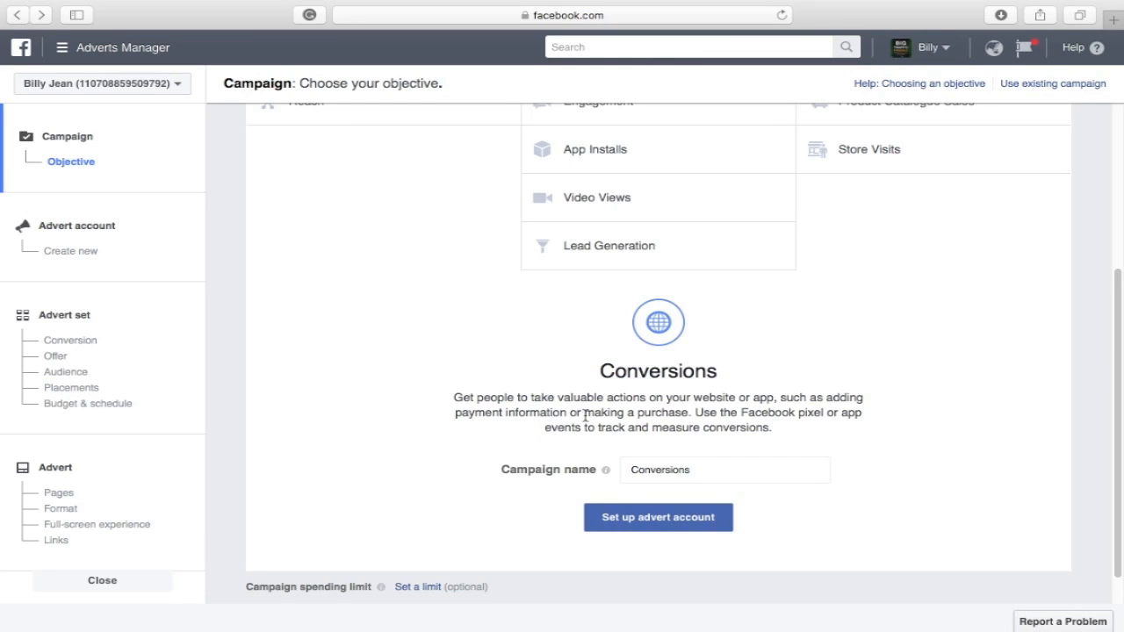
- Name the campaign "Big Traffic Firesale" and proceed to the advert account setup
click(693, 469)
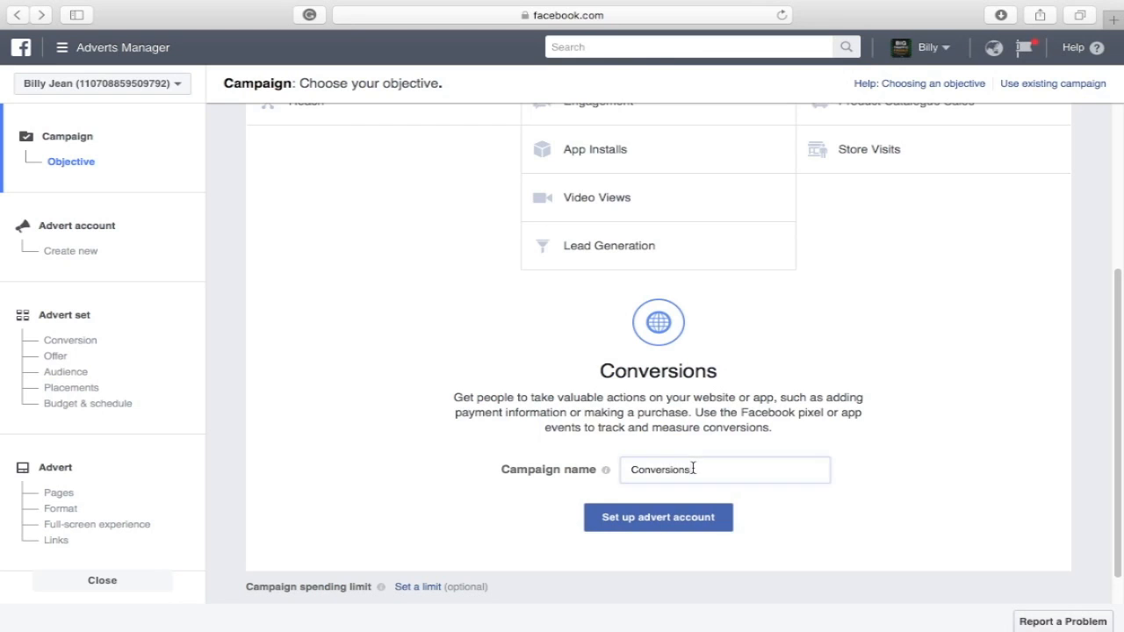
click(693, 469)
key(BackSpace)
key(BackSpace)
key(BackSpace)
key(BackSpace)
key(BackSpace)
key(BackSpace)
key(BackSpace)
key(BackSpace)
key(BackSpace)
key(BackSpace)
key(BackSpace)
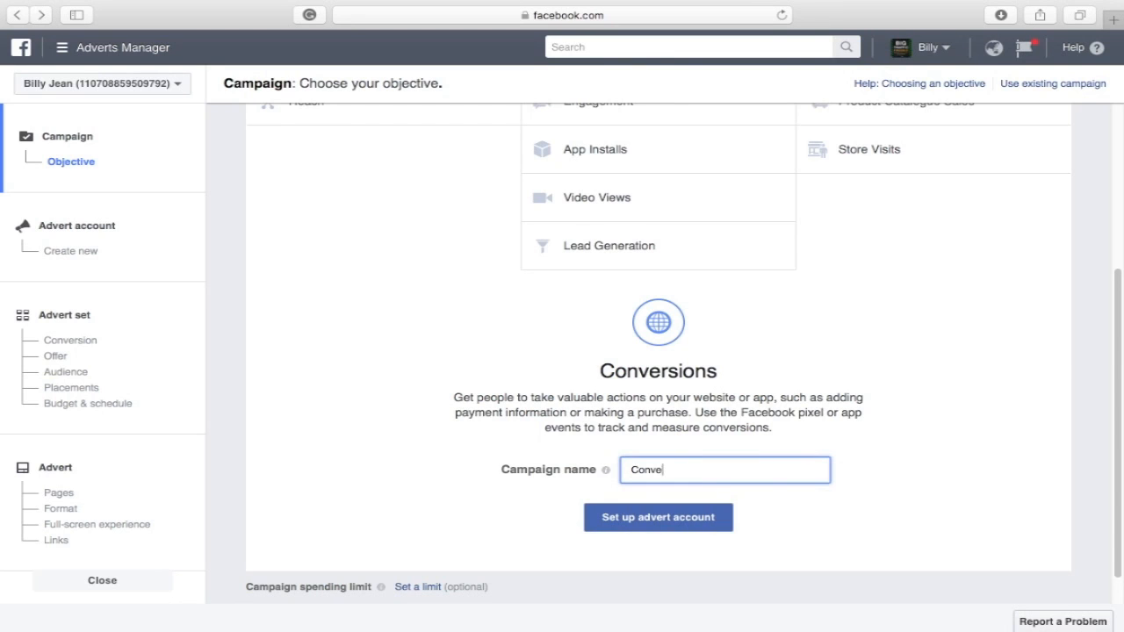
text(Big)
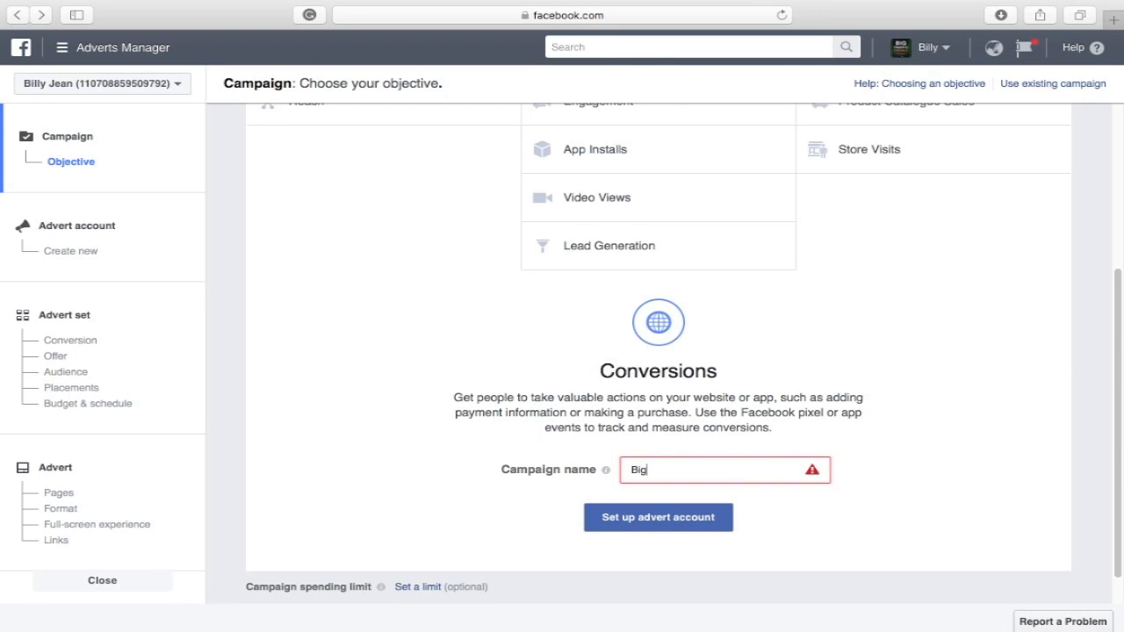
text( Traffic Firesale)
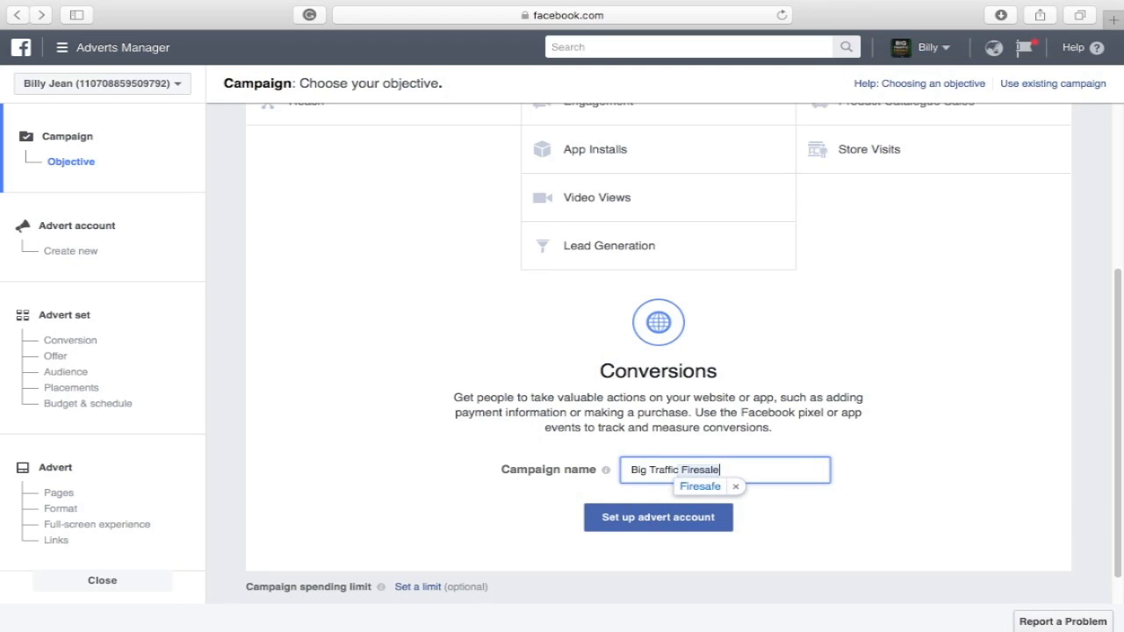
click(736, 486)
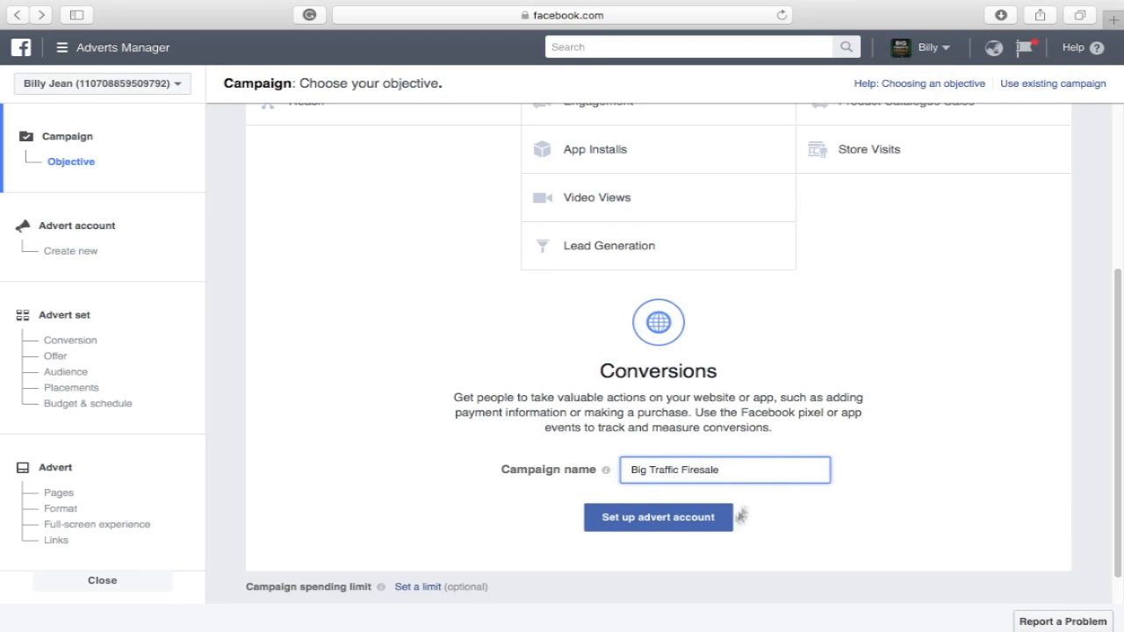
click(684, 527)
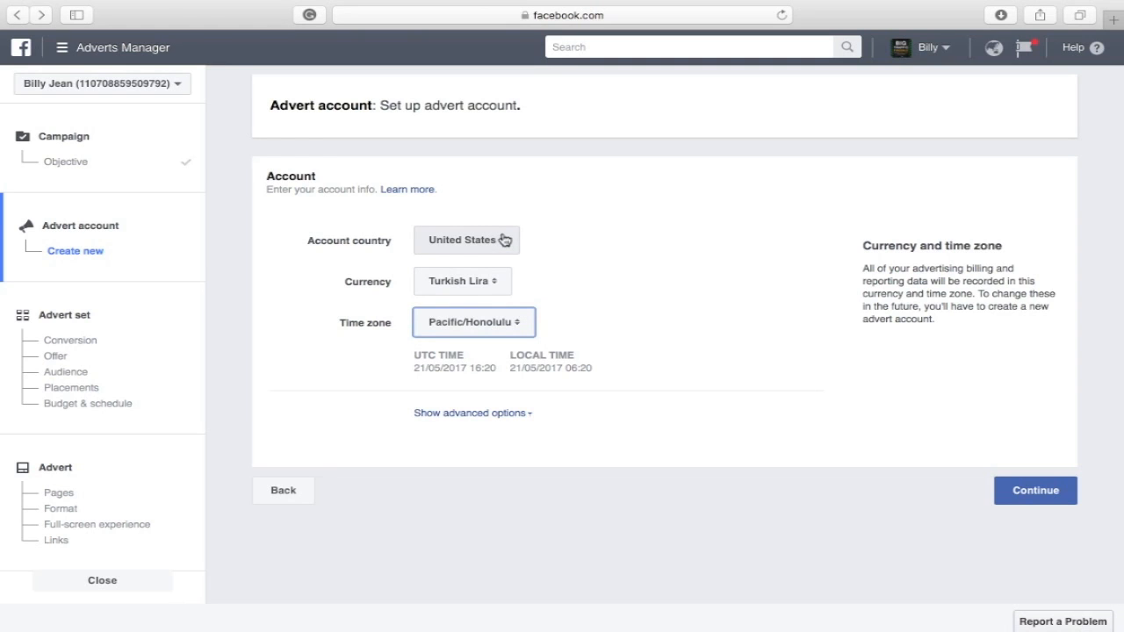
- Set the advert account's currency to US Dollar and time zone to America/Los_Angeles, and continue to the advert set
click(505, 281)
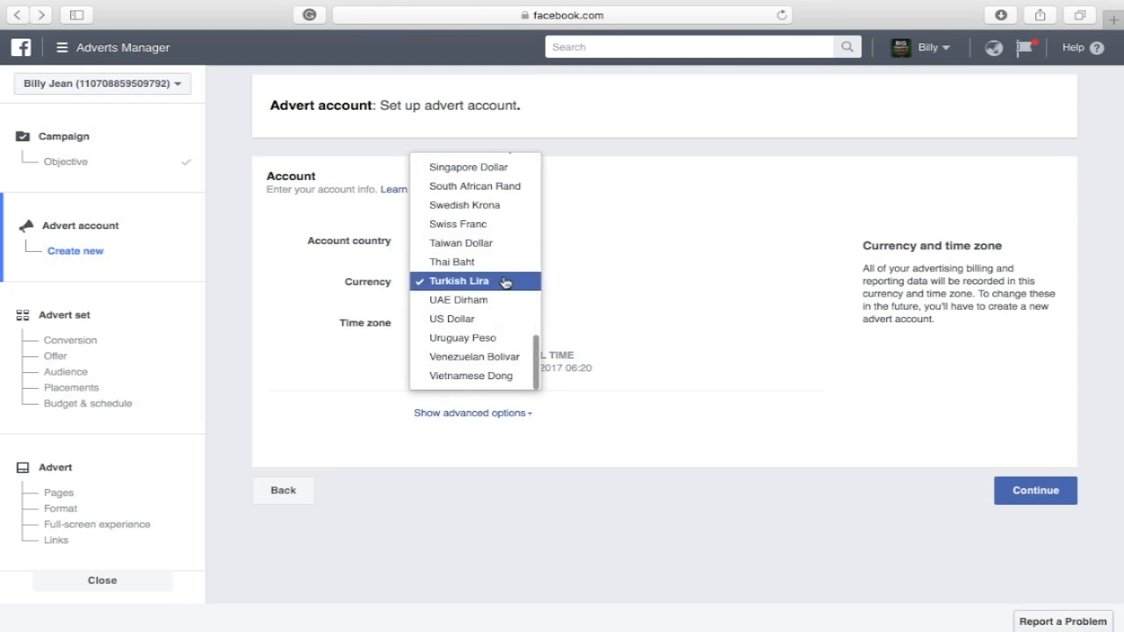
click(497, 319)
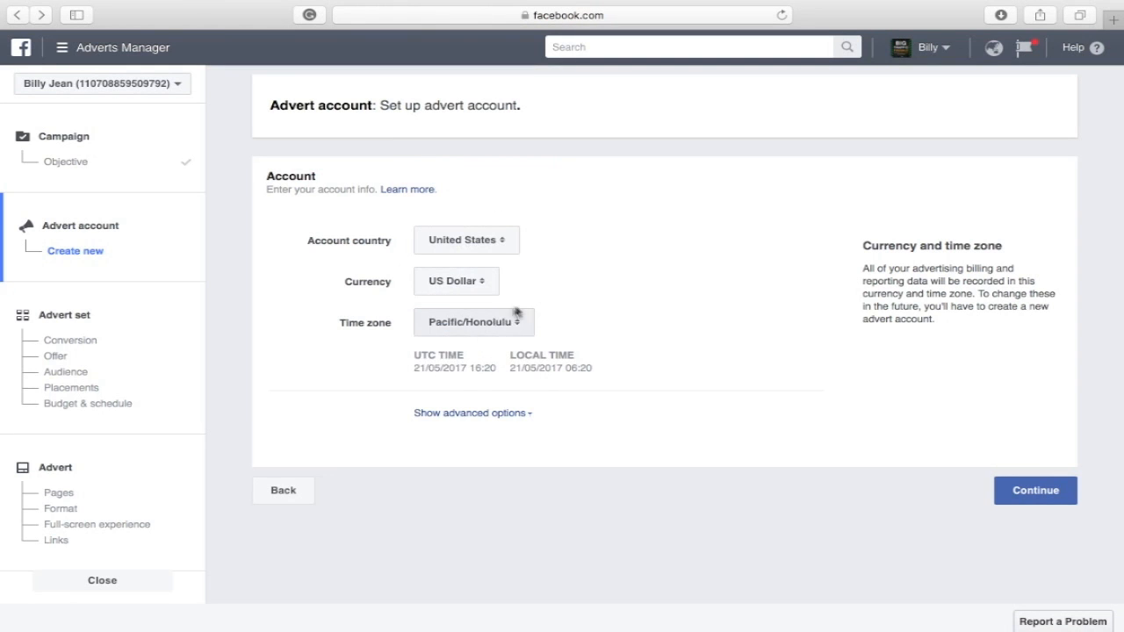
click(527, 323)
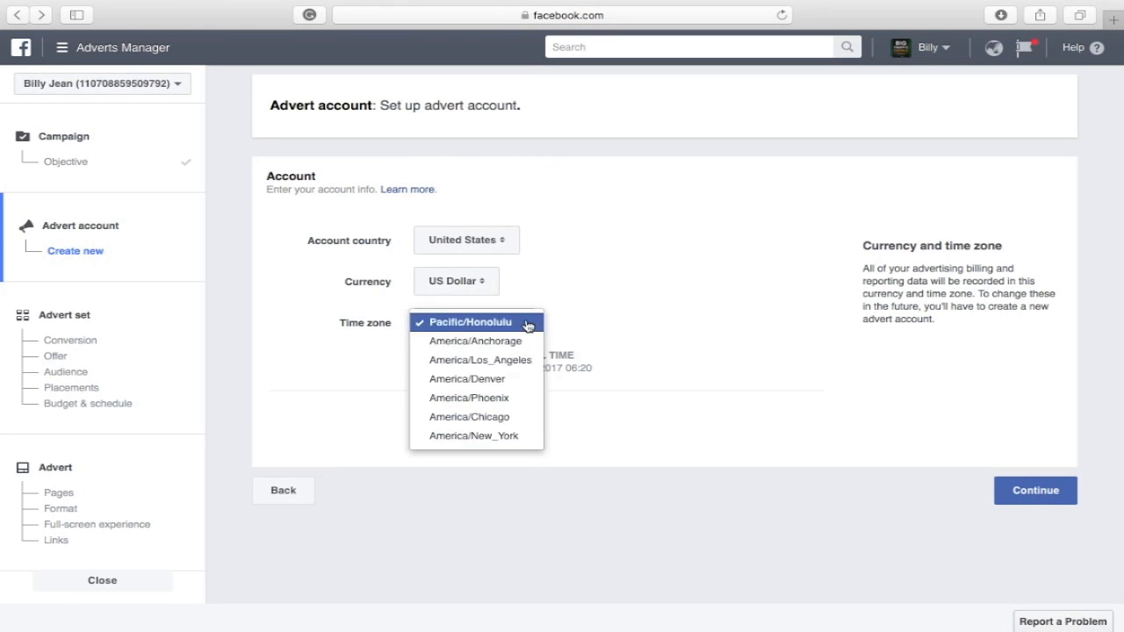
click(530, 366)
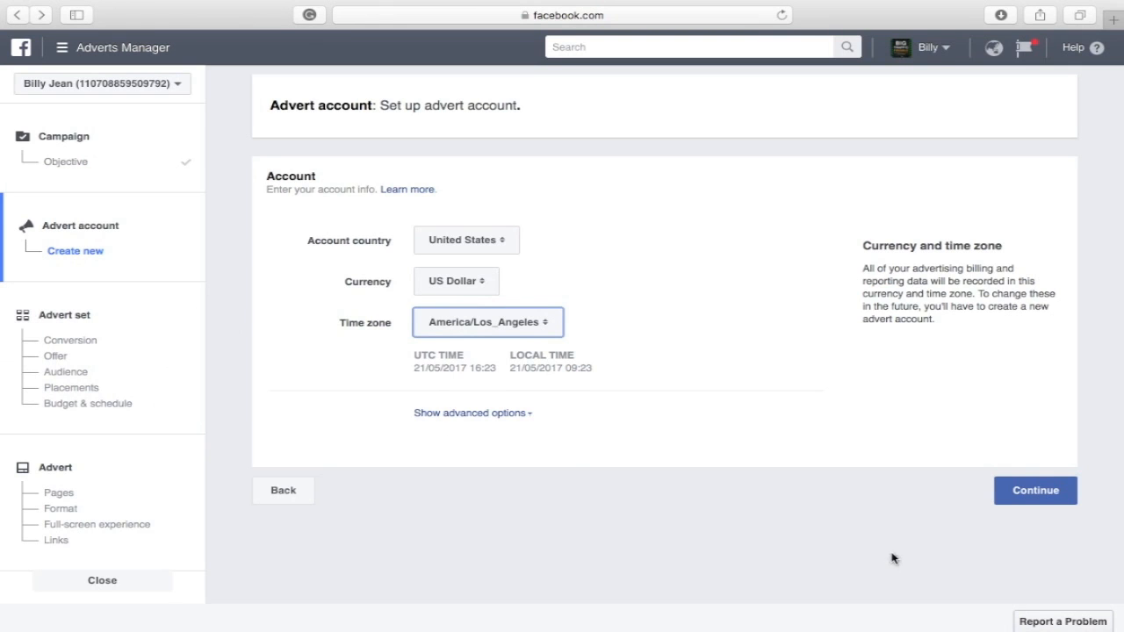
click(1019, 498)
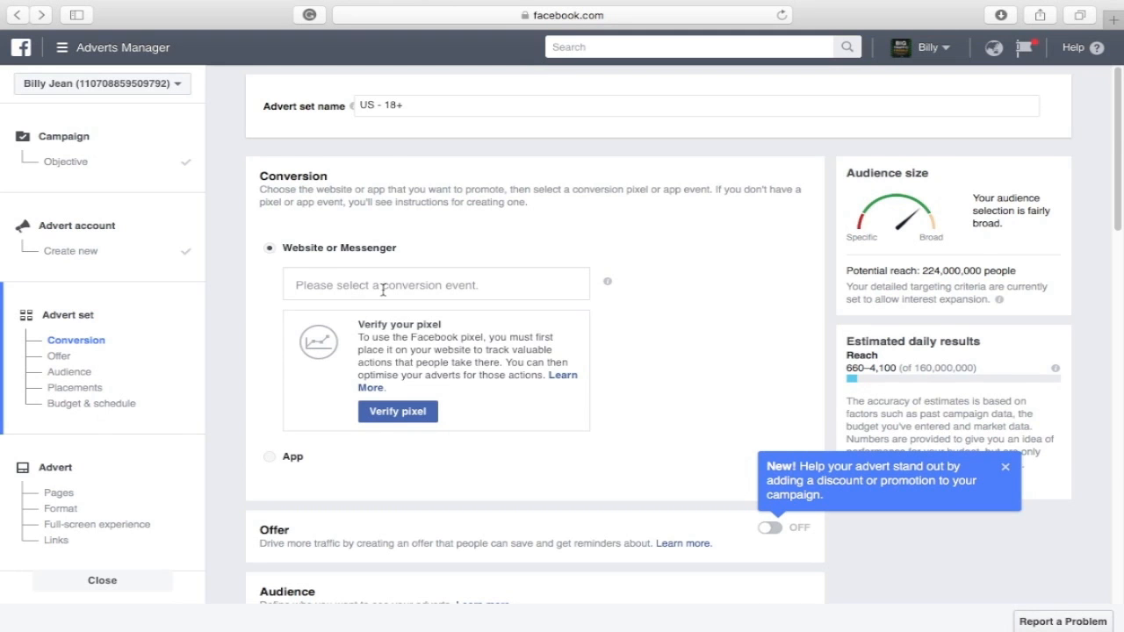
- Choose View Content from the Big Traffic pixel as the advert set's website conversion event
scroll(492, 176, down, 2)
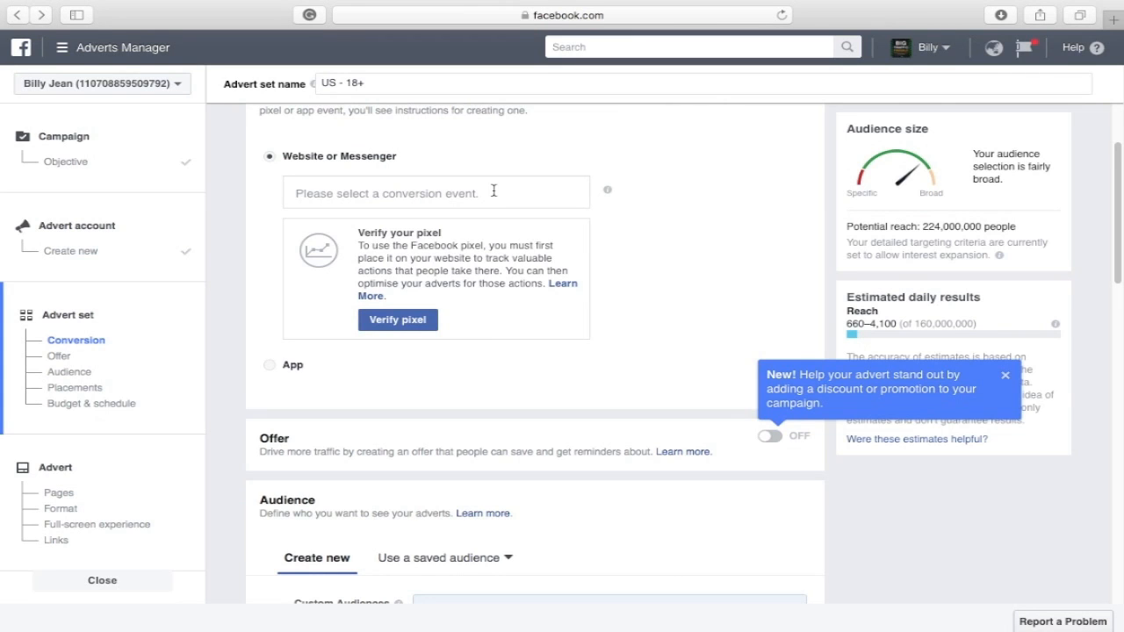
click(494, 190)
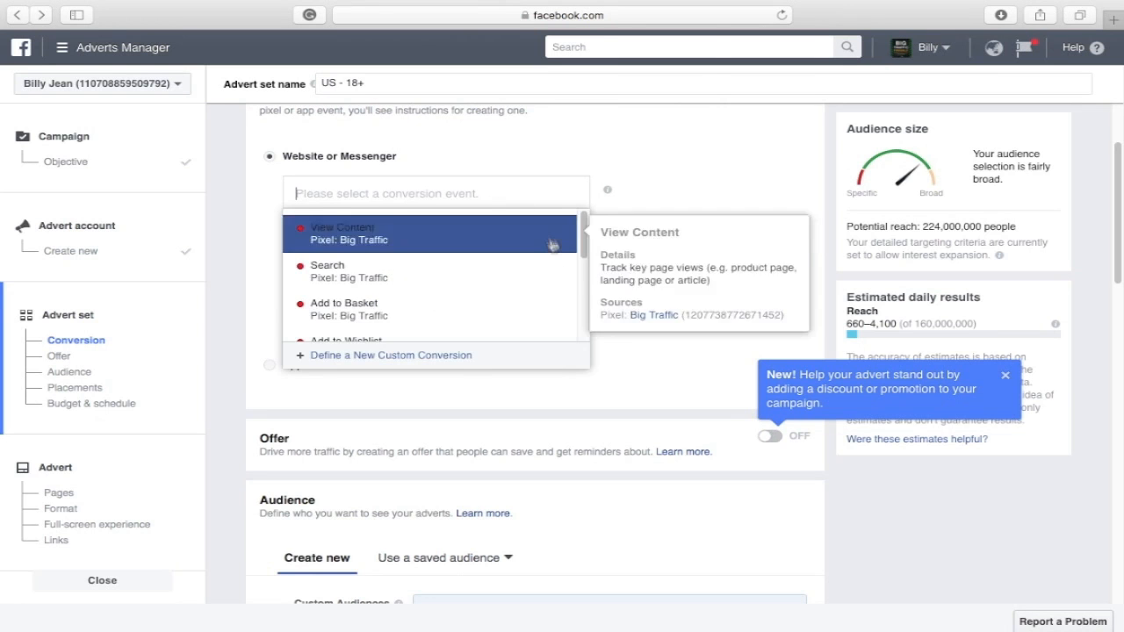
scroll(555, 265, down, 5)
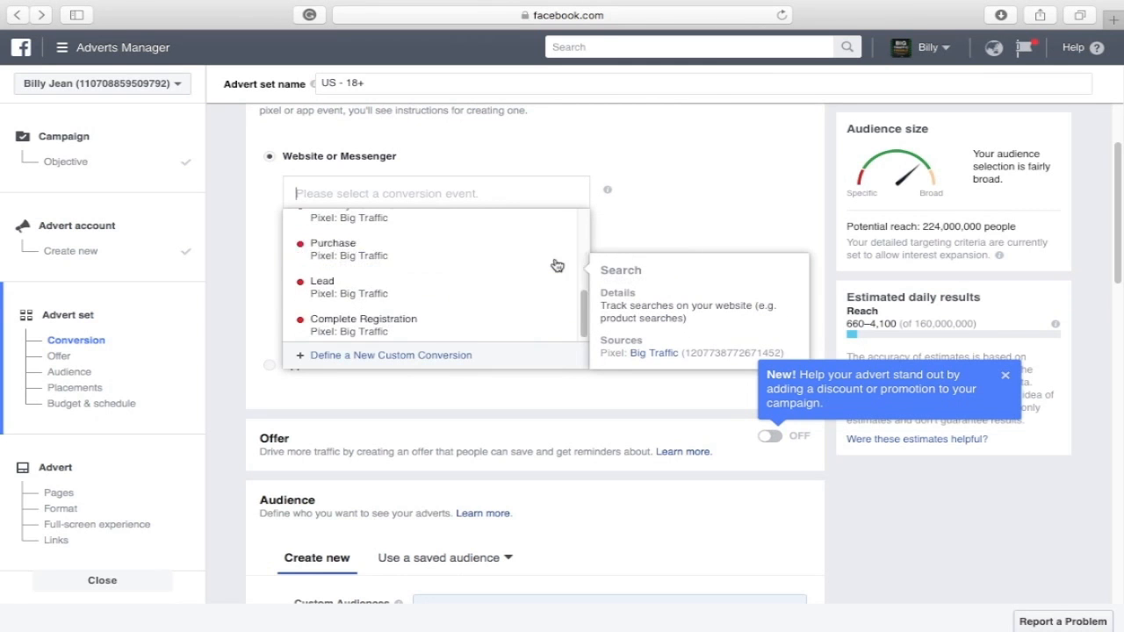
scroll(556, 265, up, 6)
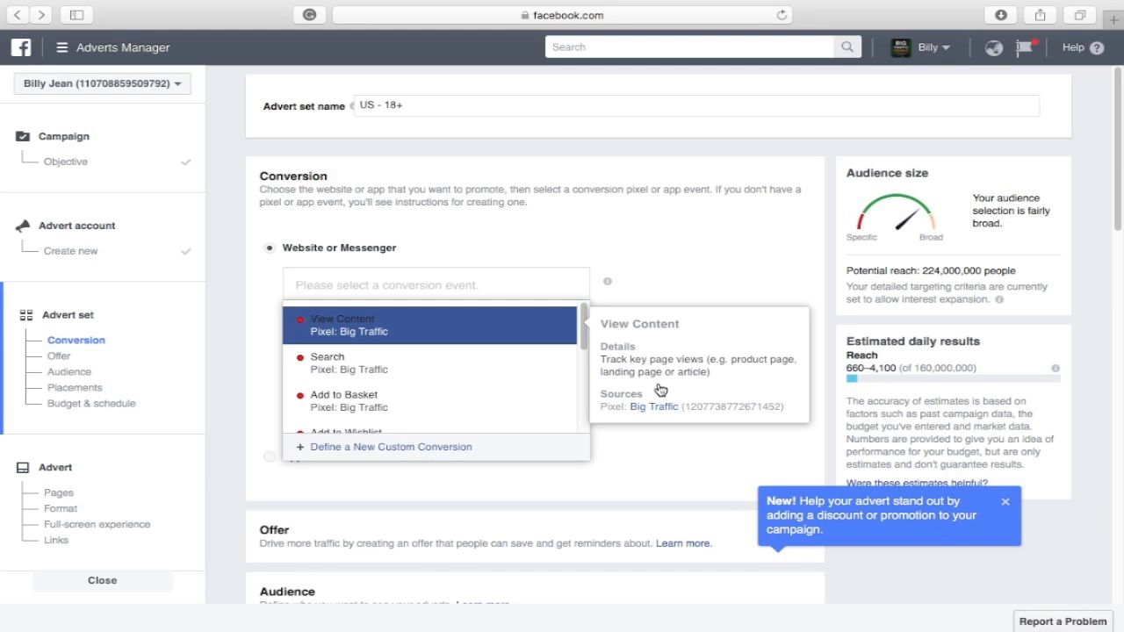
click(535, 337)
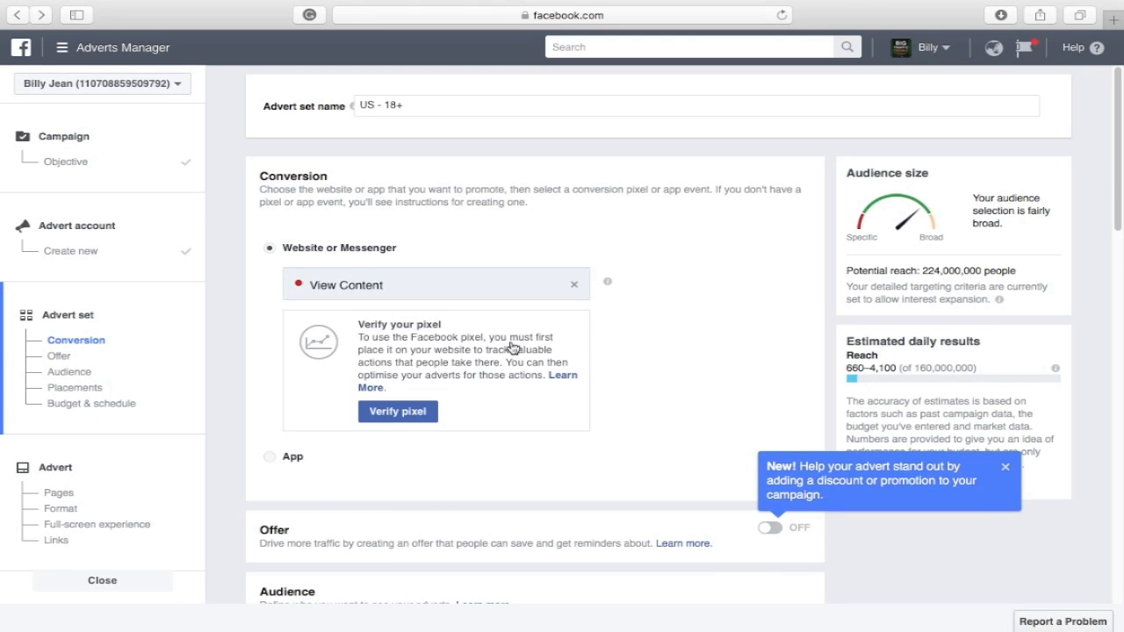
- Limit the United States location targeting to people who live in this location, and check the include and exclude options
scroll(514, 348, down, 5)
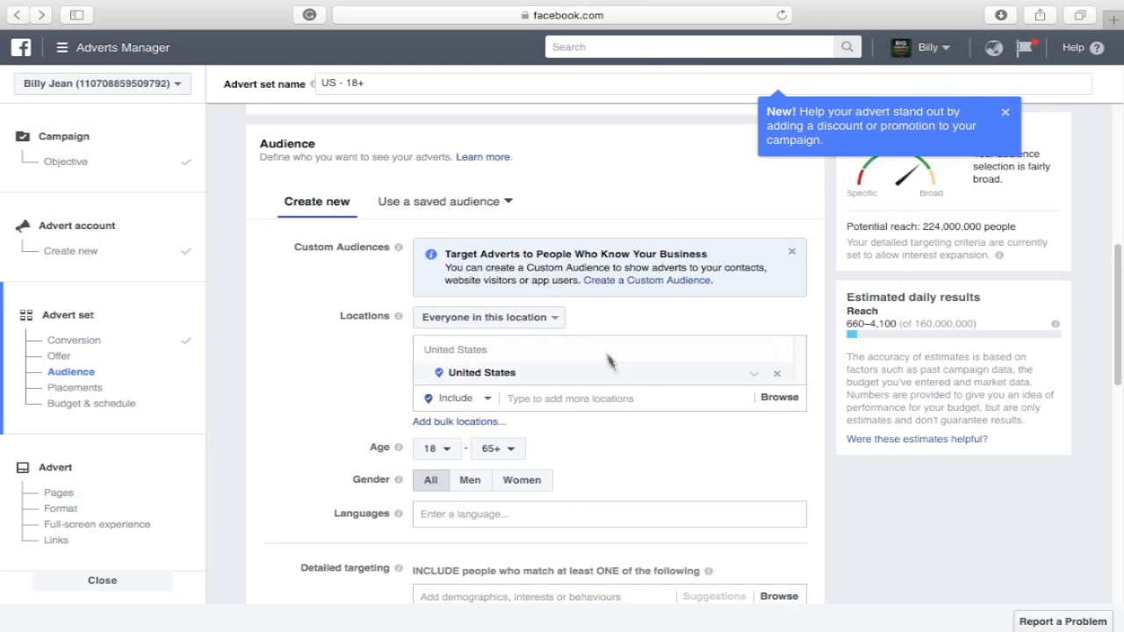
click(565, 322)
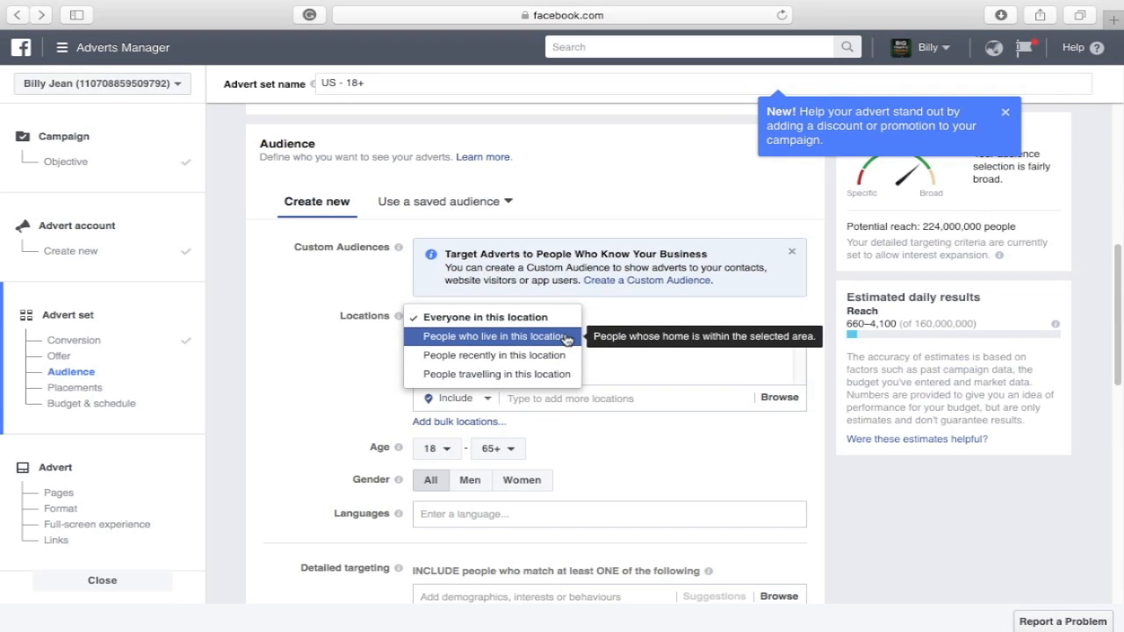
click(567, 337)
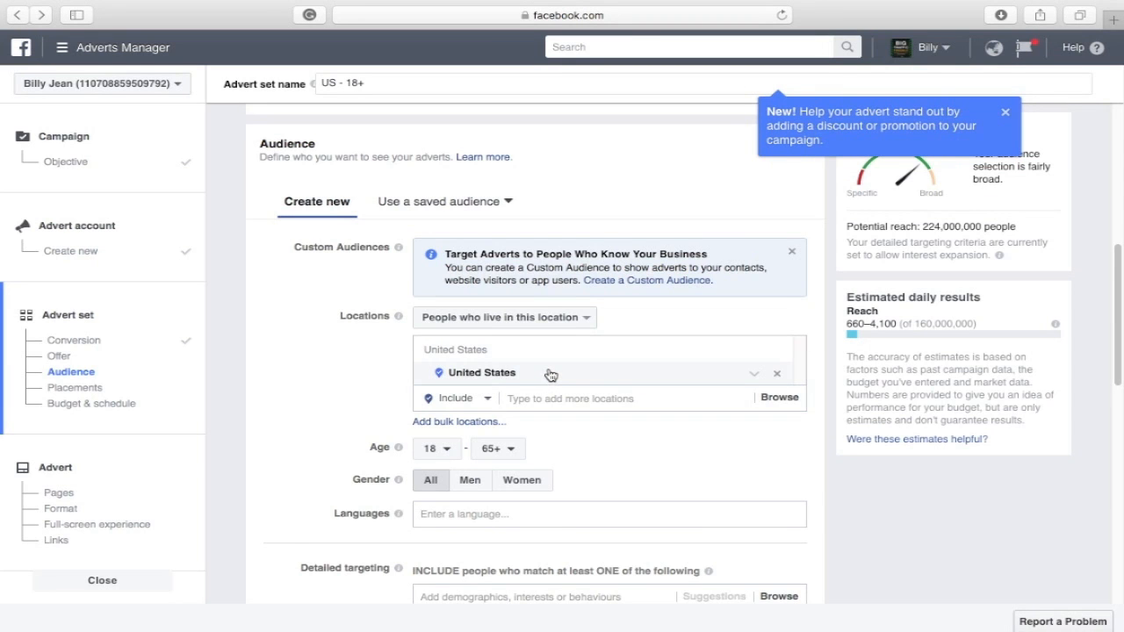
click(497, 402)
click(492, 399)
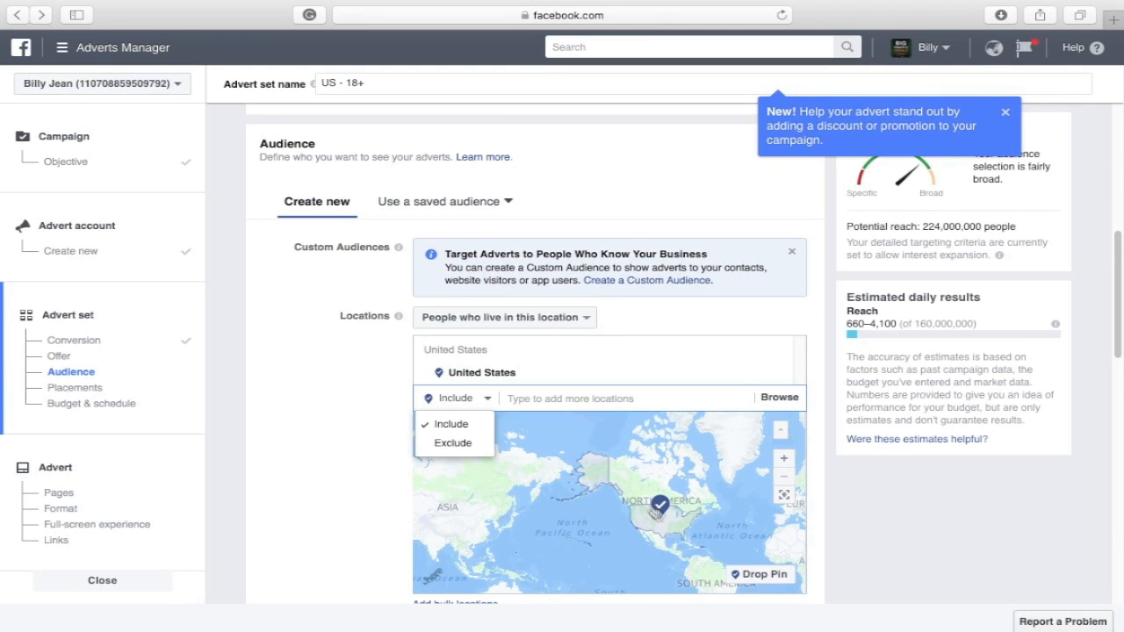
click(361, 436)
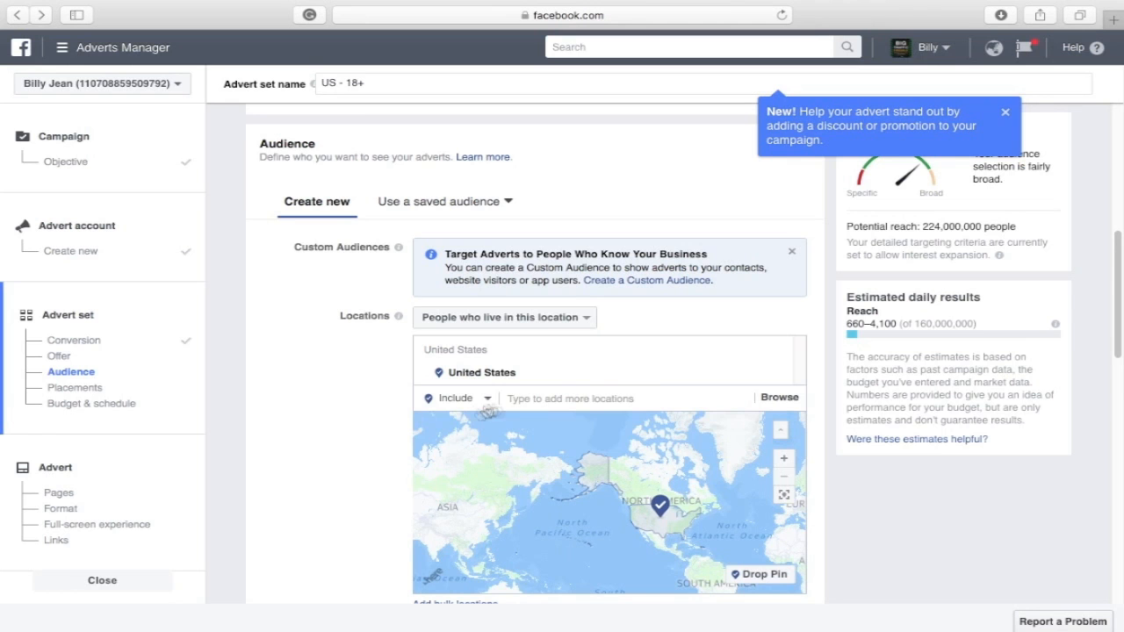
- Add English (US) as the audience's language
scroll(321, 430, down, 5)
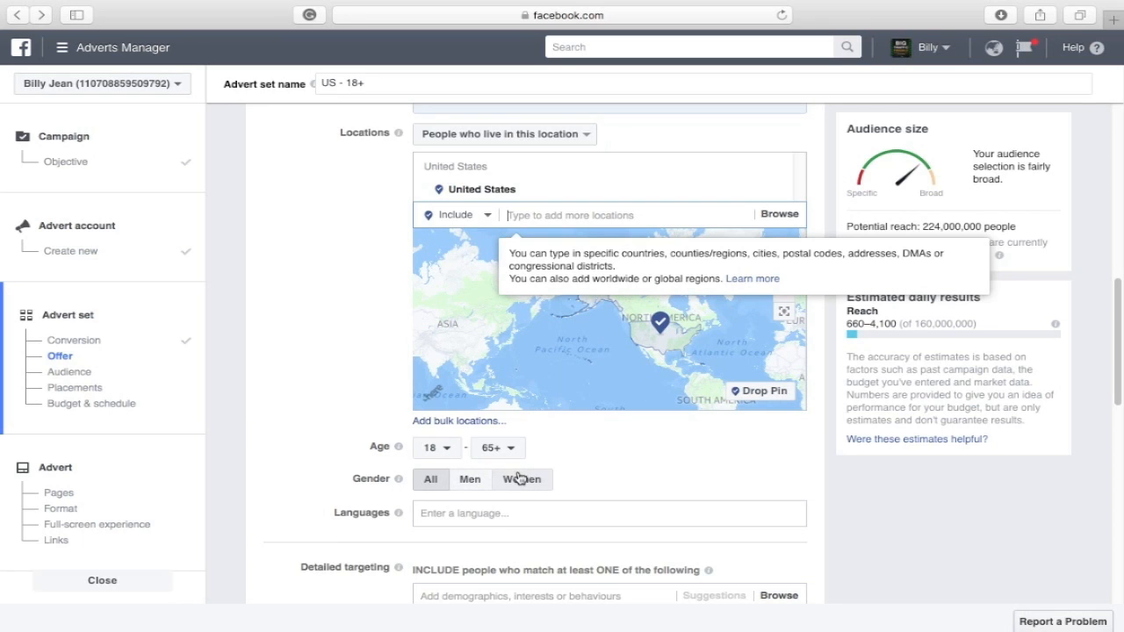
click(469, 513)
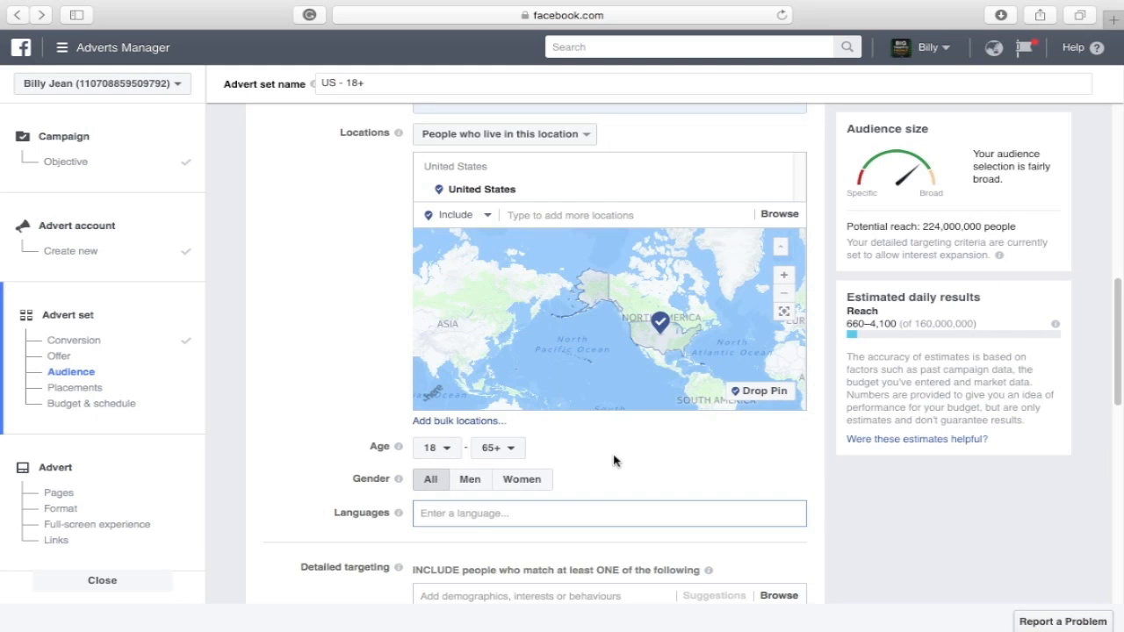
text(E)
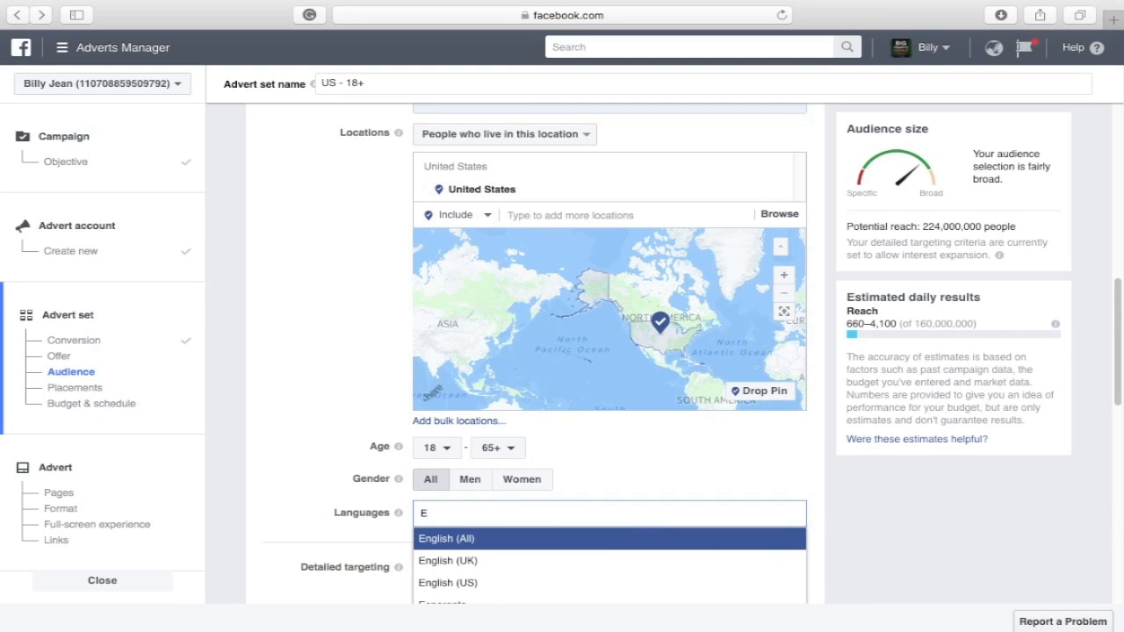
click(523, 585)
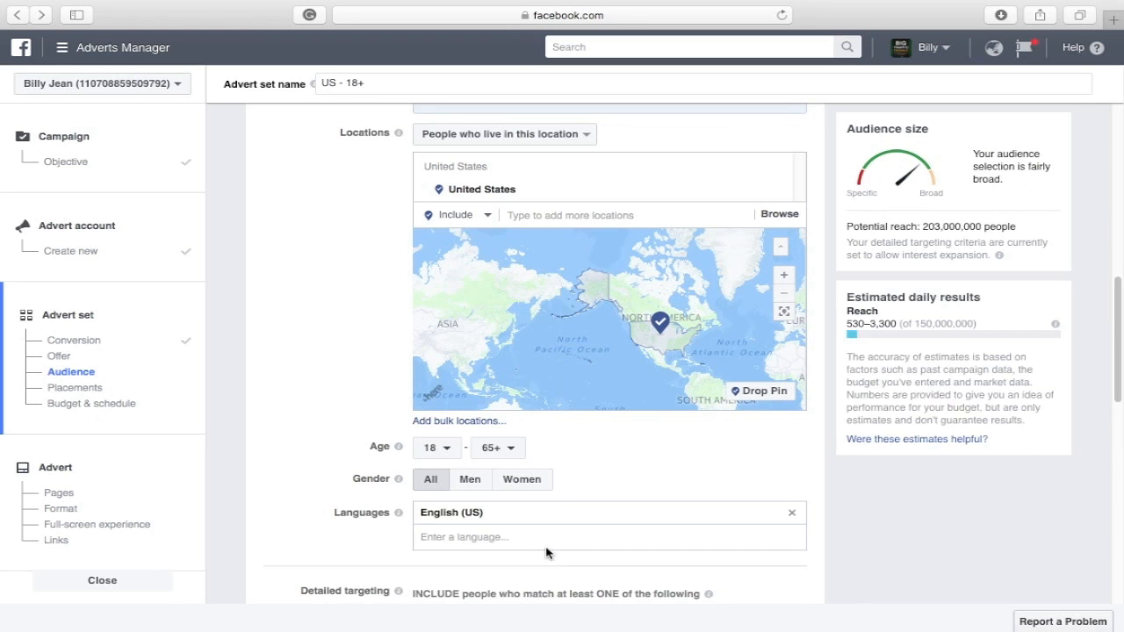
- Browse the detailed targeting interests and examine the Business and industry subcategories
scroll(372, 419, down, 5)
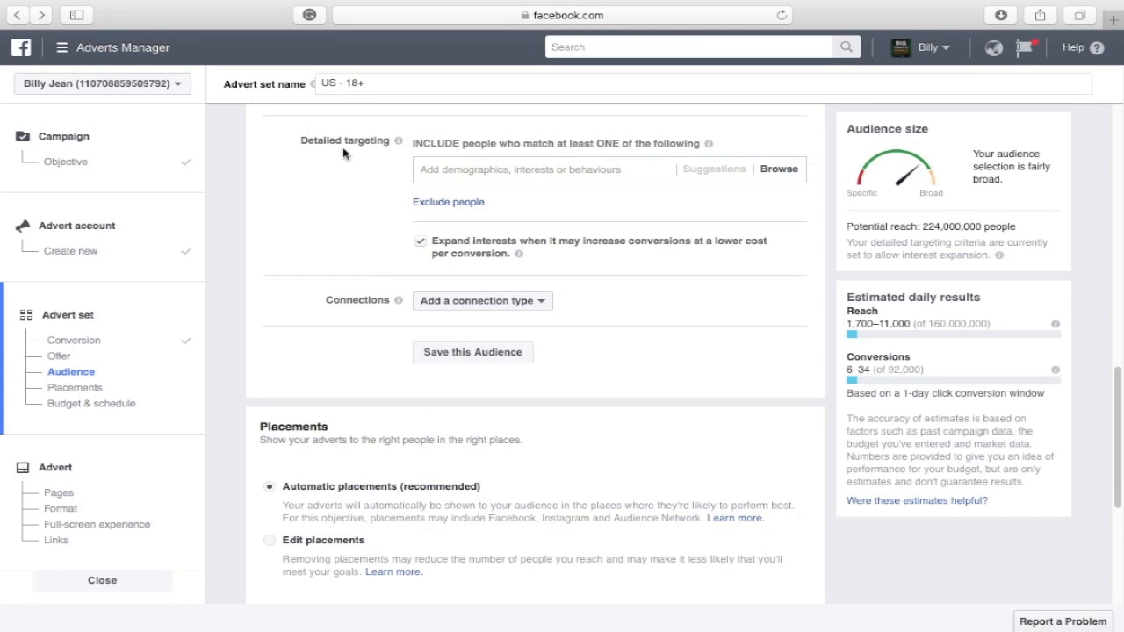
click(778, 171)
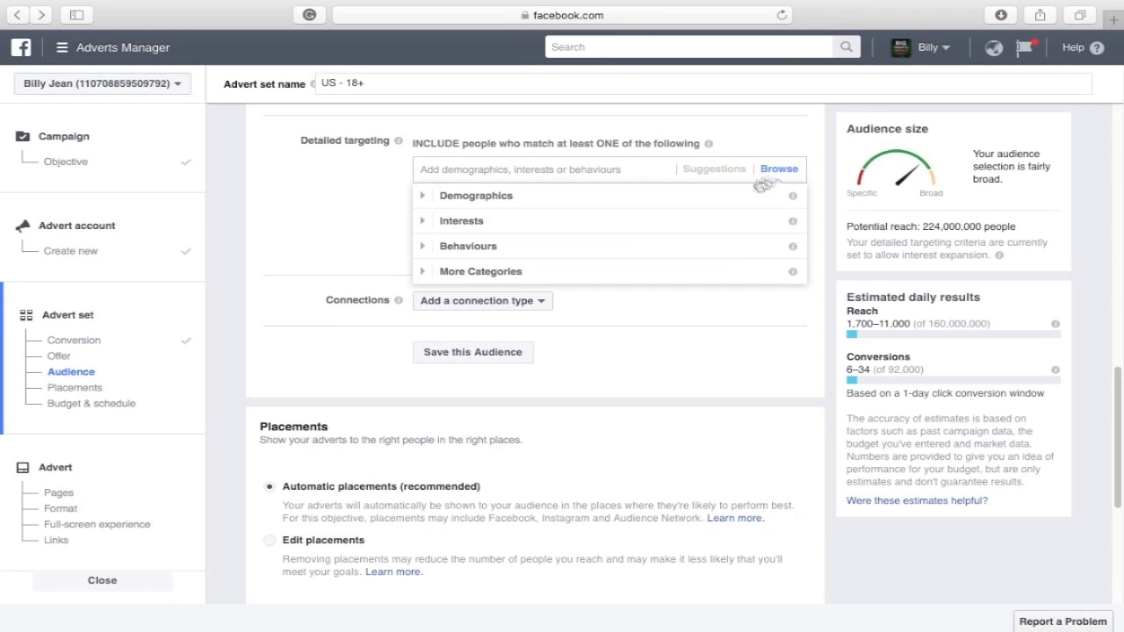
click(699, 224)
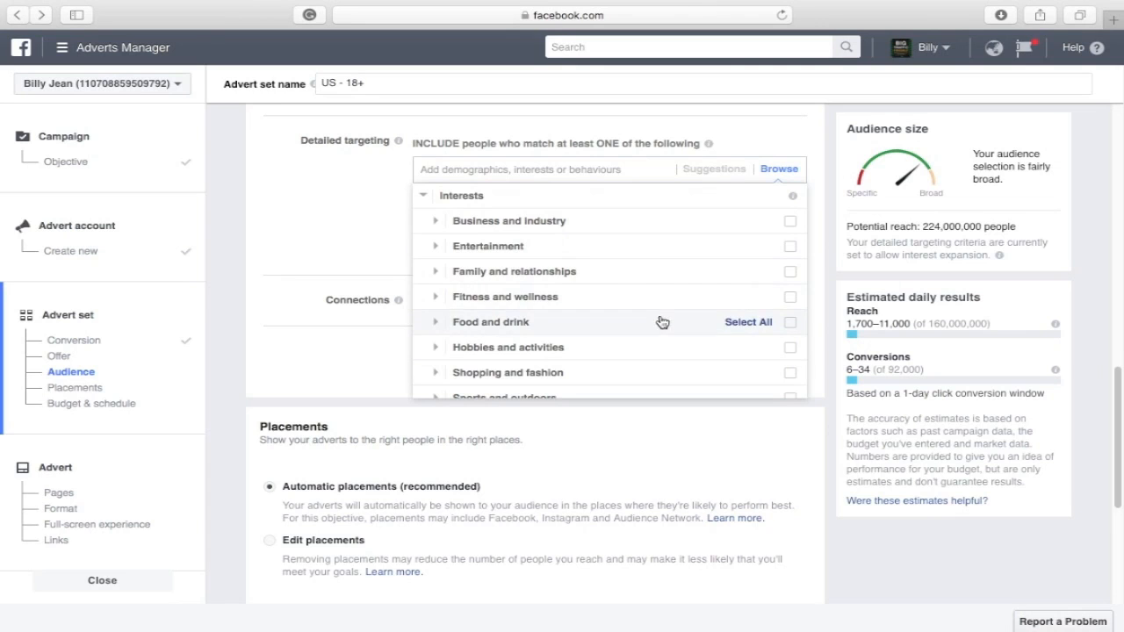
click(652, 222)
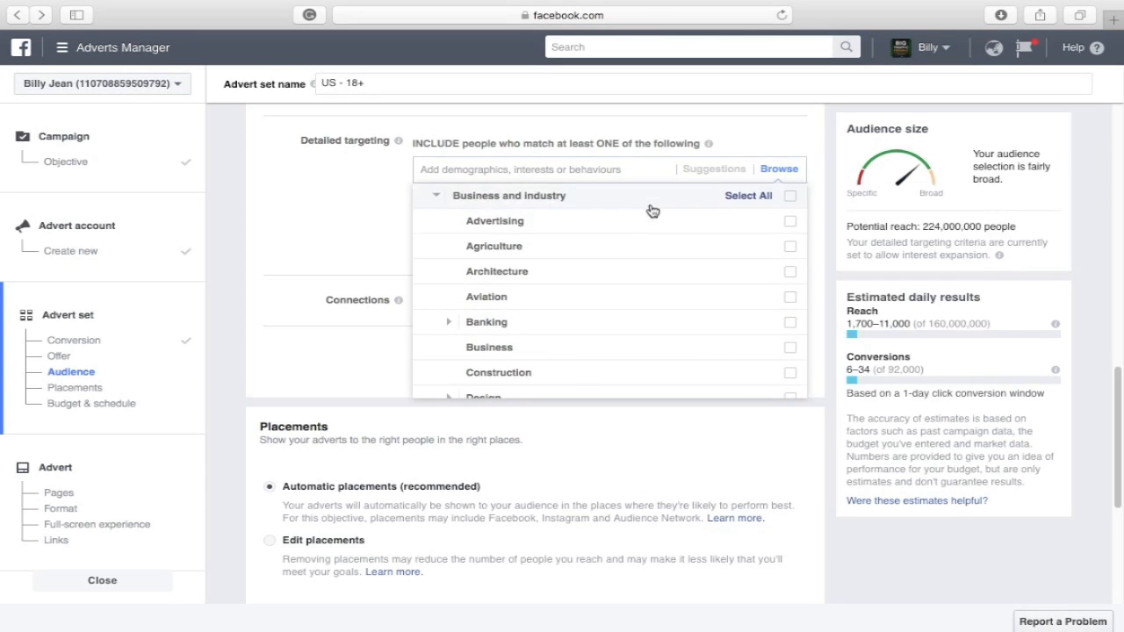
mouse_move(656, 225)
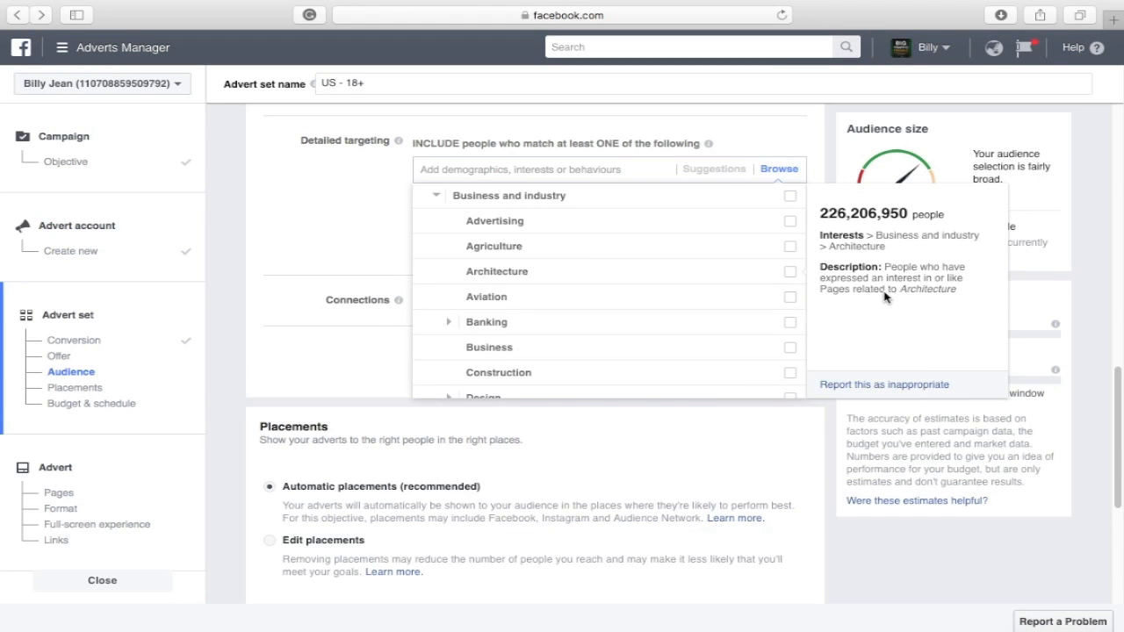
- Review the advert's Links section, from the text and destination settings to the card image options
scroll(246, 158, down, 4)
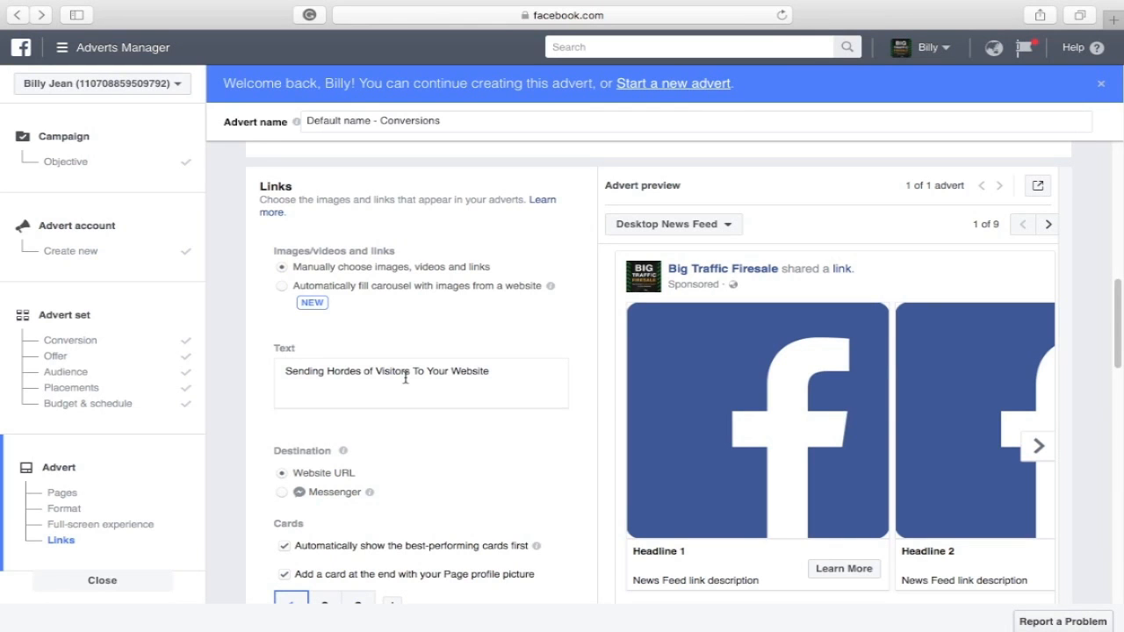
scroll(404, 377, down, 3)
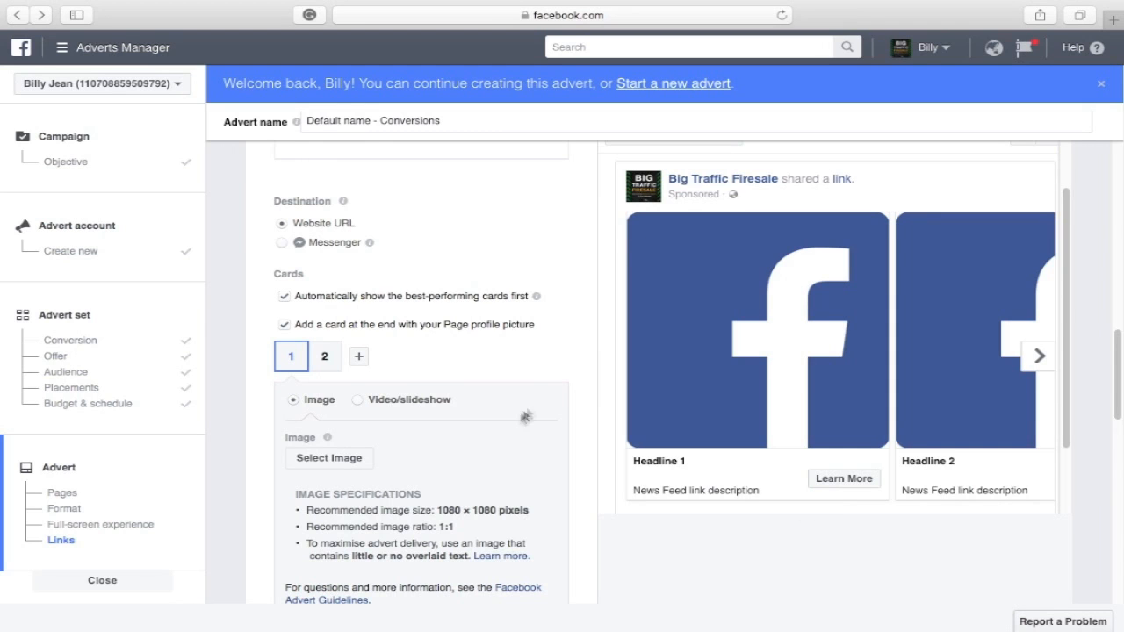
- Upload the traffic lights picture from the Desktop folder and confirm it as the image for the advert's first card
scroll(420, 232, down, 3)
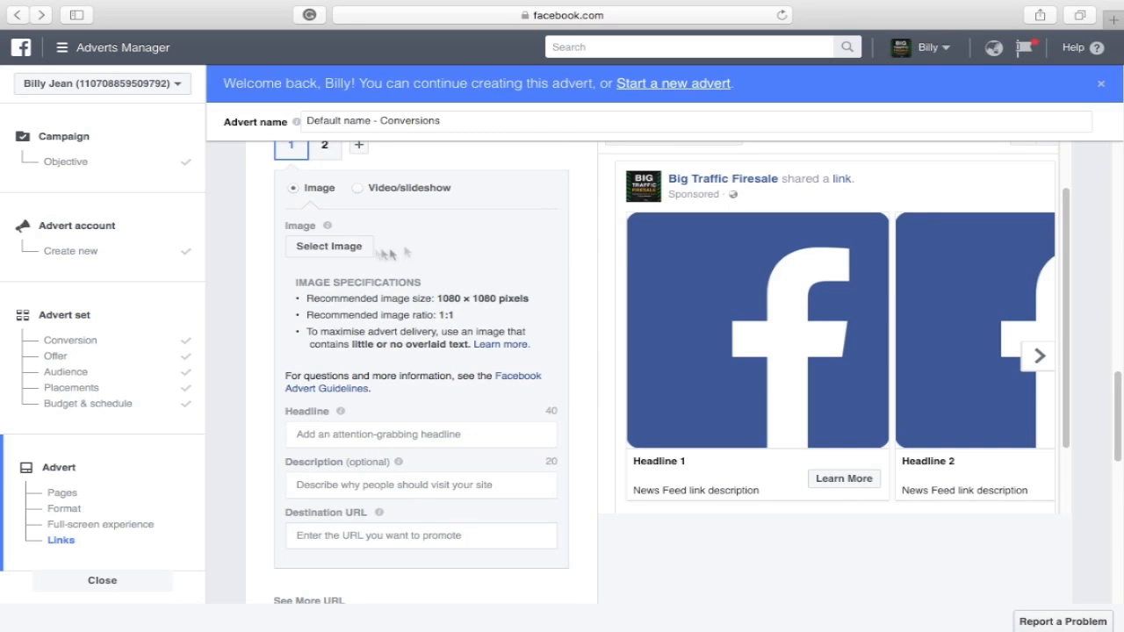
click(369, 250)
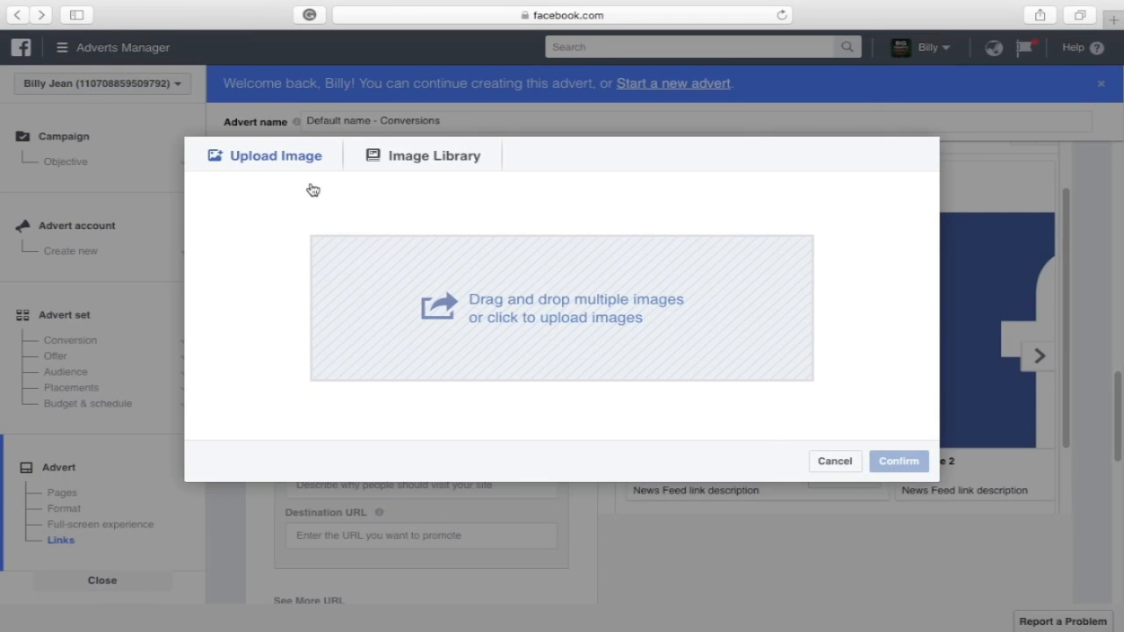
click(510, 317)
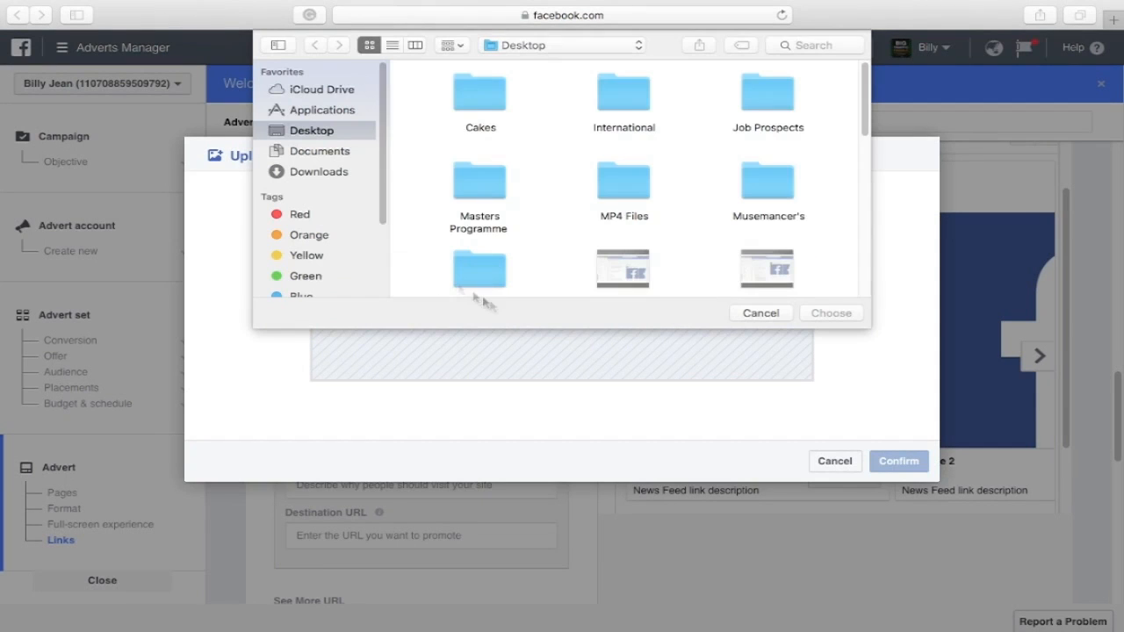
scroll(559, 231, down, 5)
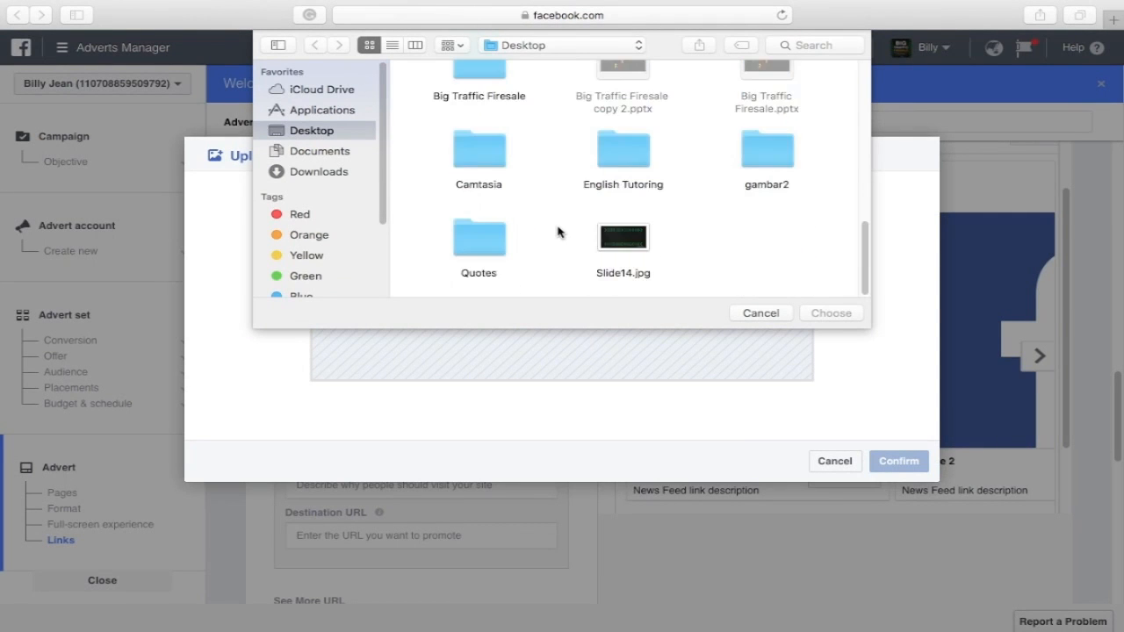
scroll(560, 232, up, 5)
scroll(563, 234, down, 5)
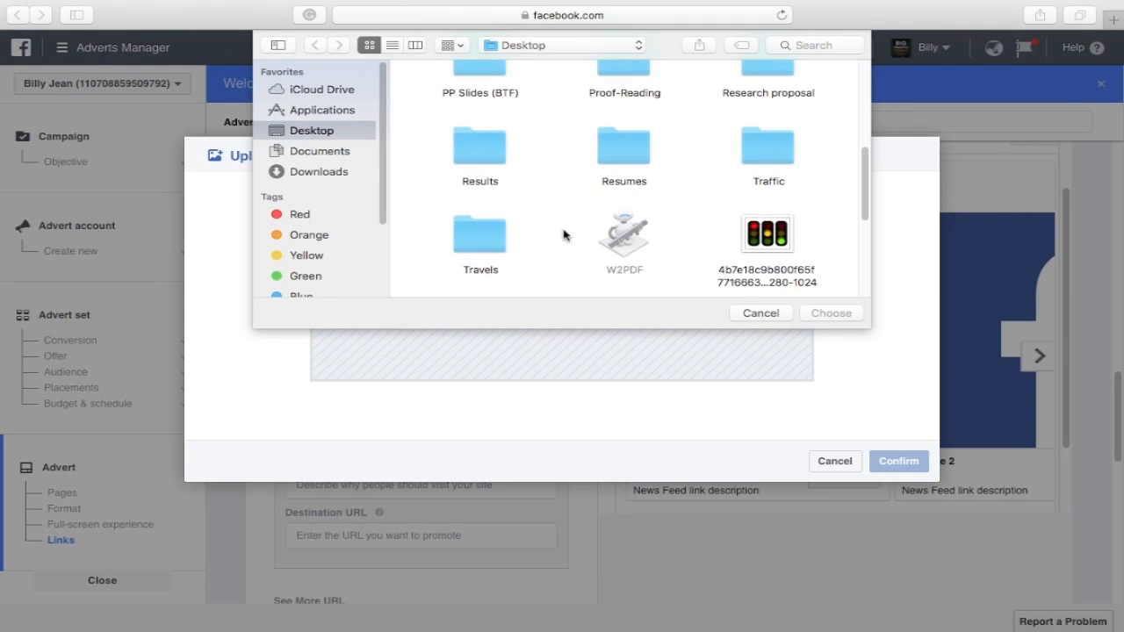
click(768, 230)
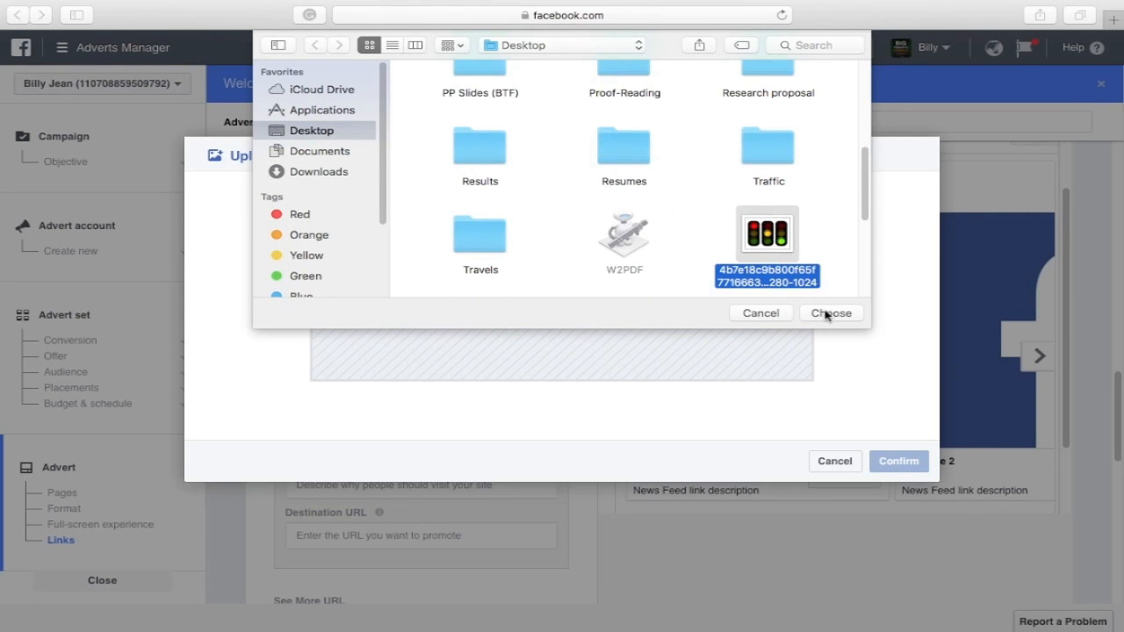
click(830, 314)
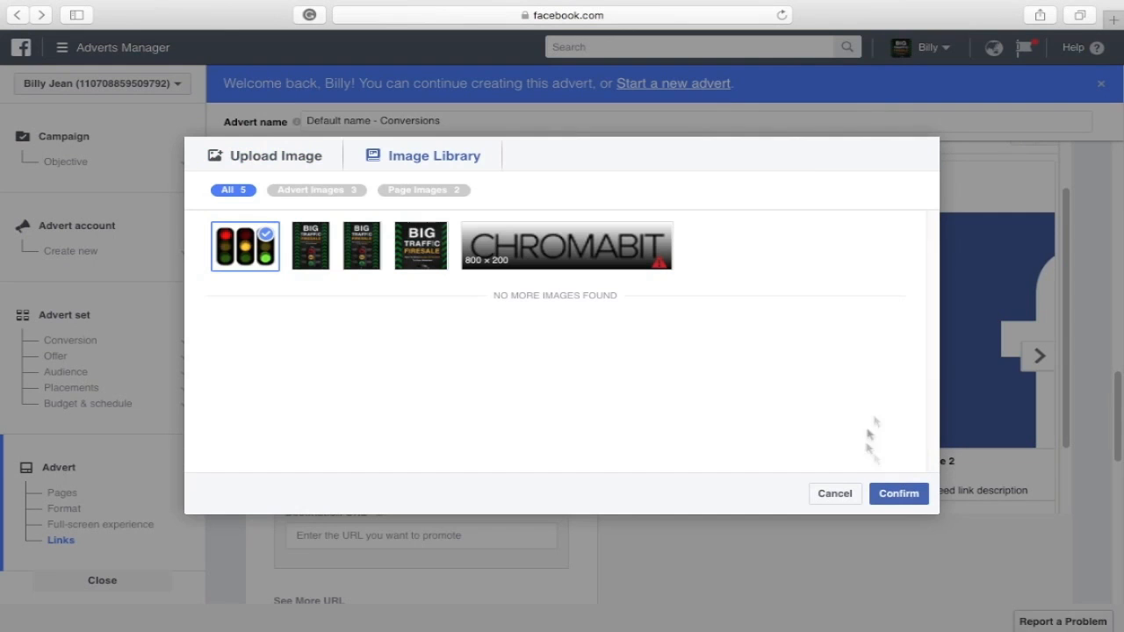
click(901, 495)
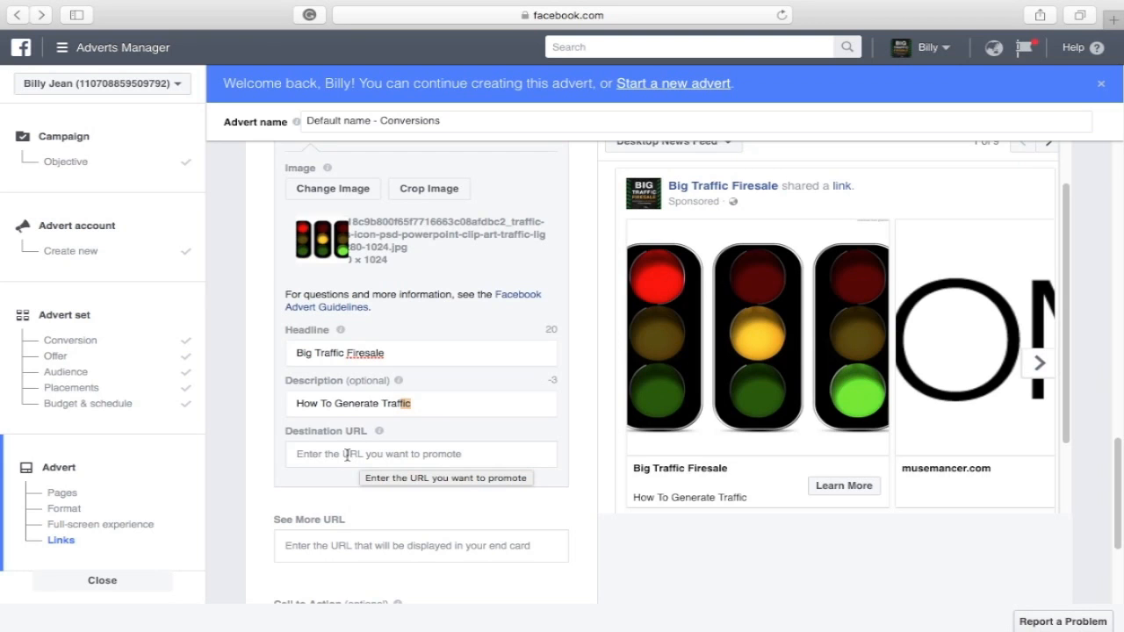
- Examine the call-to-action button choices available for the advert without changing the selection
scroll(347, 455, down, 3)
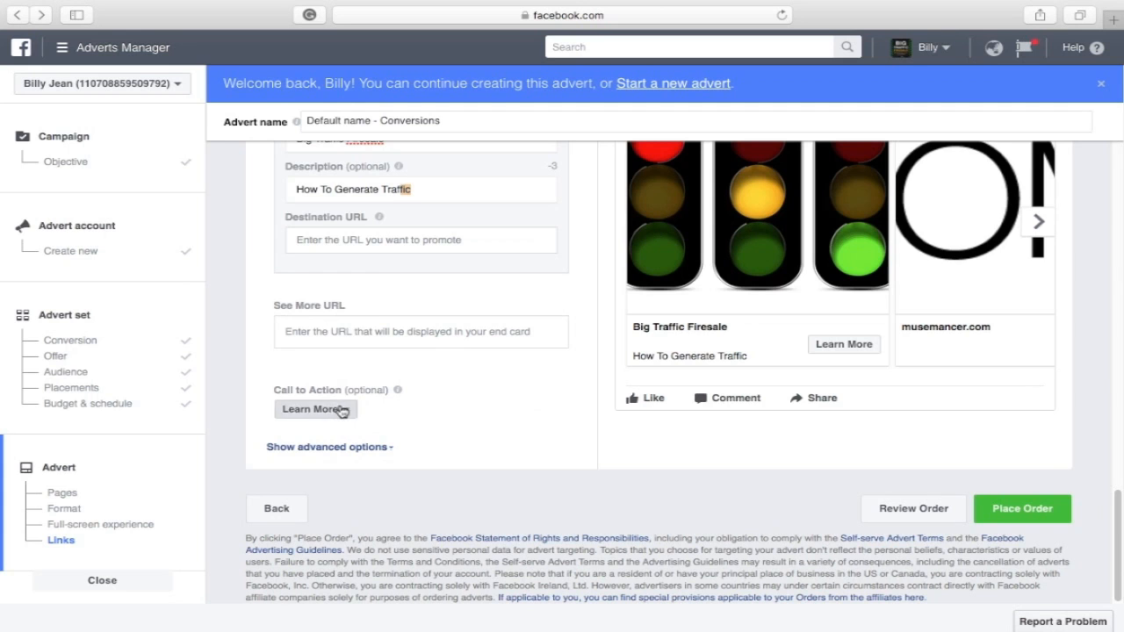
click(335, 416)
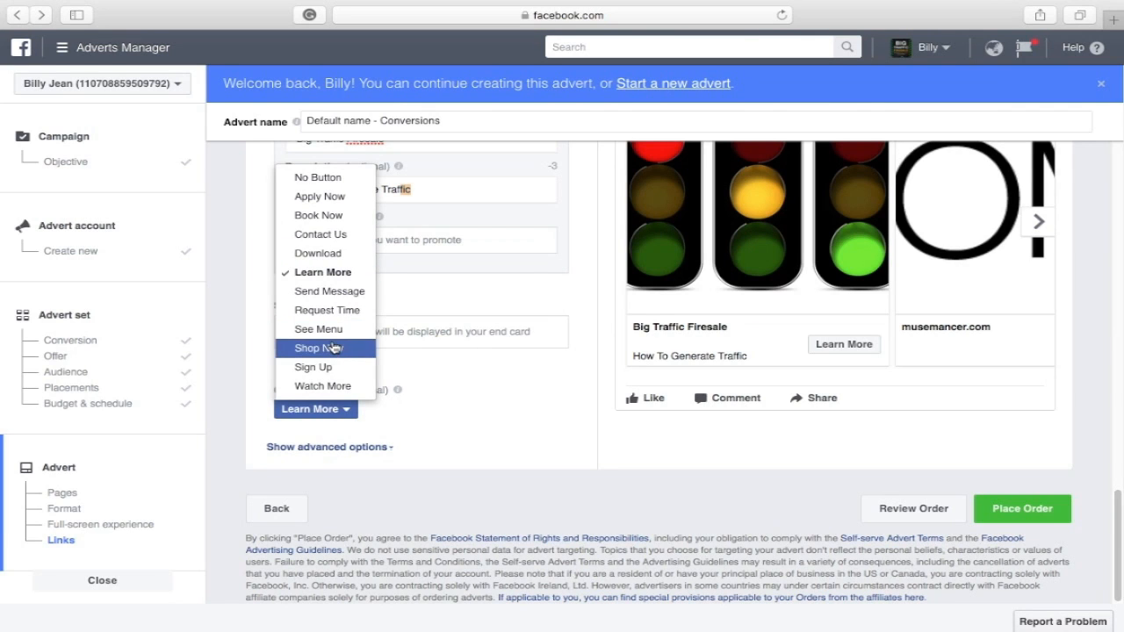
click(480, 408)
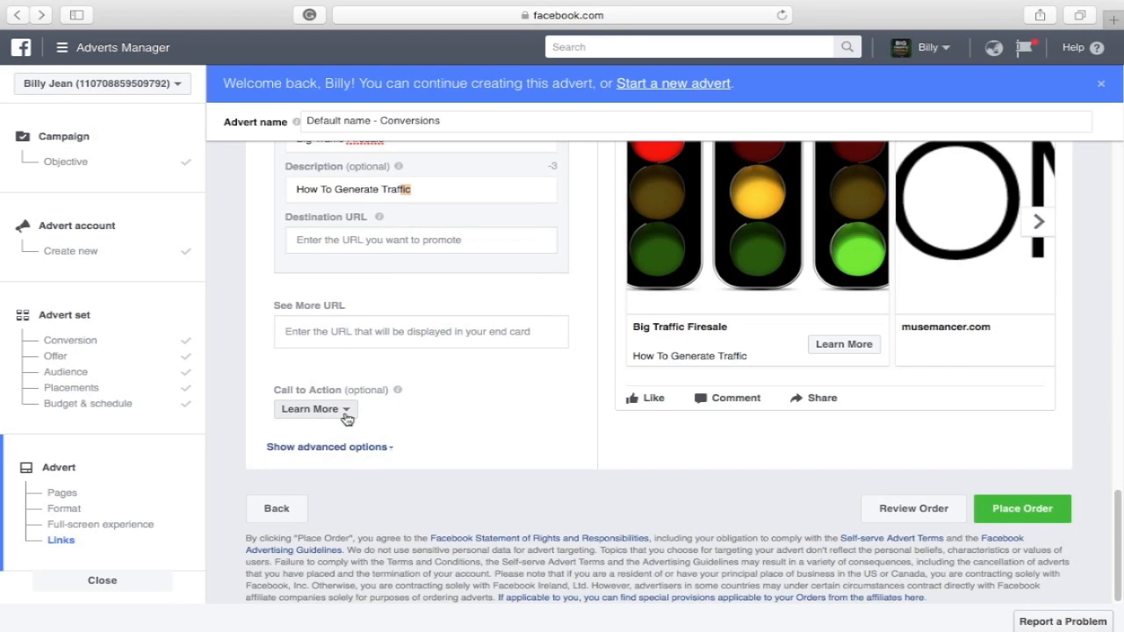